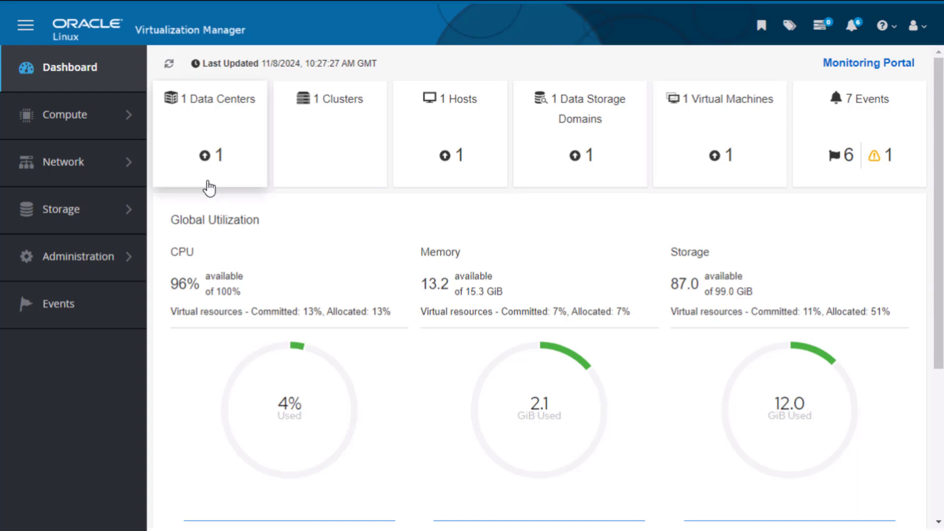
Step: View the running virtual machines in Oracle Linux Virtualization Manager and switch to Veeam Backup and Replication
left_click(728, 161)
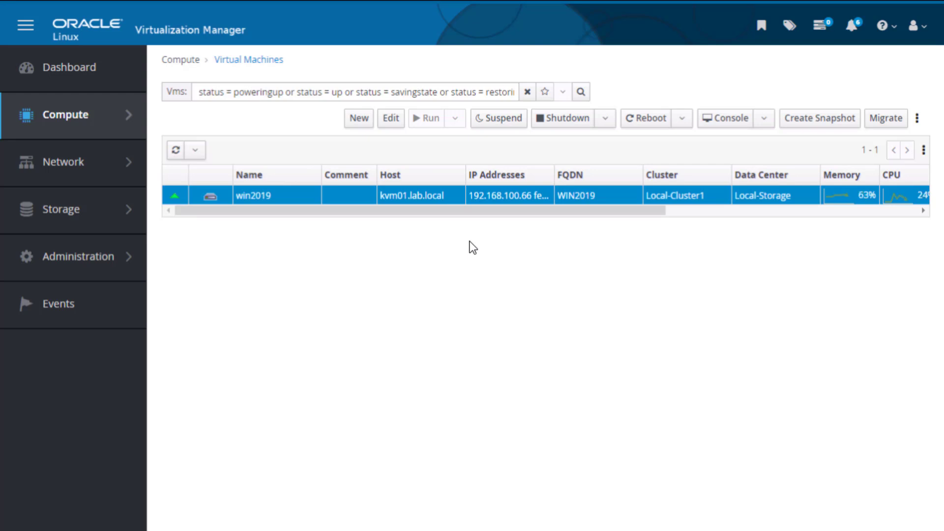
right_click(469, 242)
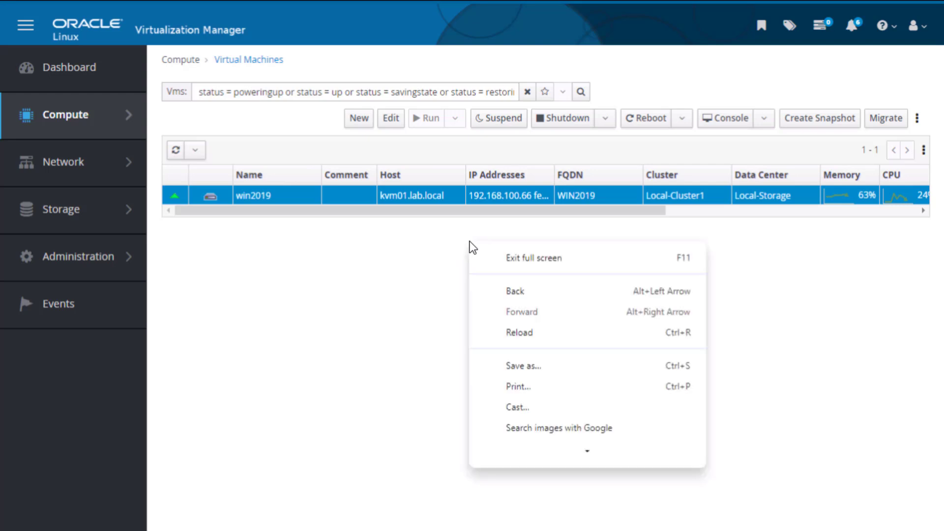
left_click(546, 264)
left_click(198, 518)
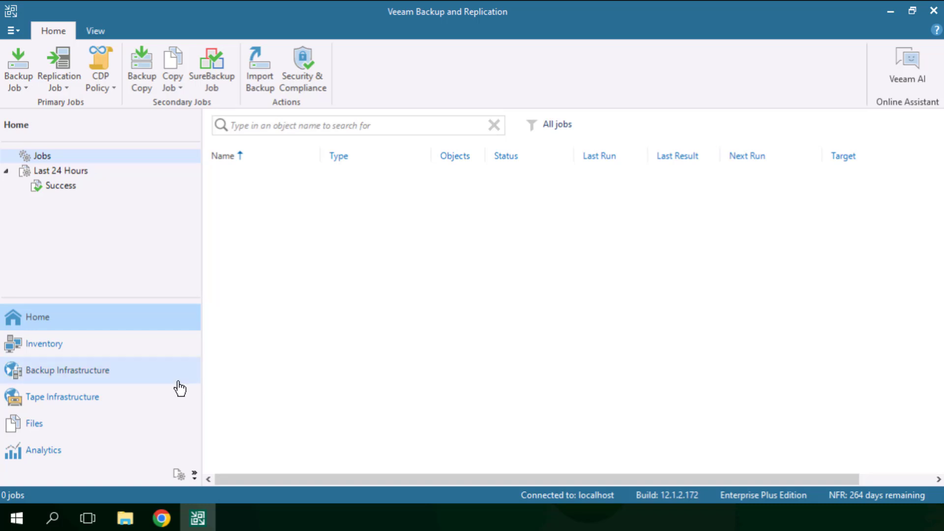
Step: Start adding an Oracle Linux KVM server to the managed servers, with the DNS name ovirt01.lab.local
left_click(114, 382)
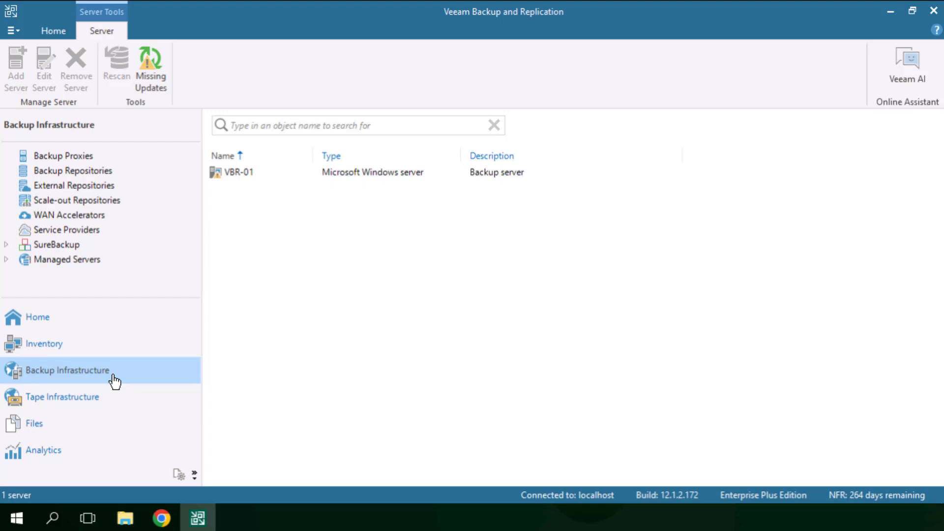
right_click(86, 261)
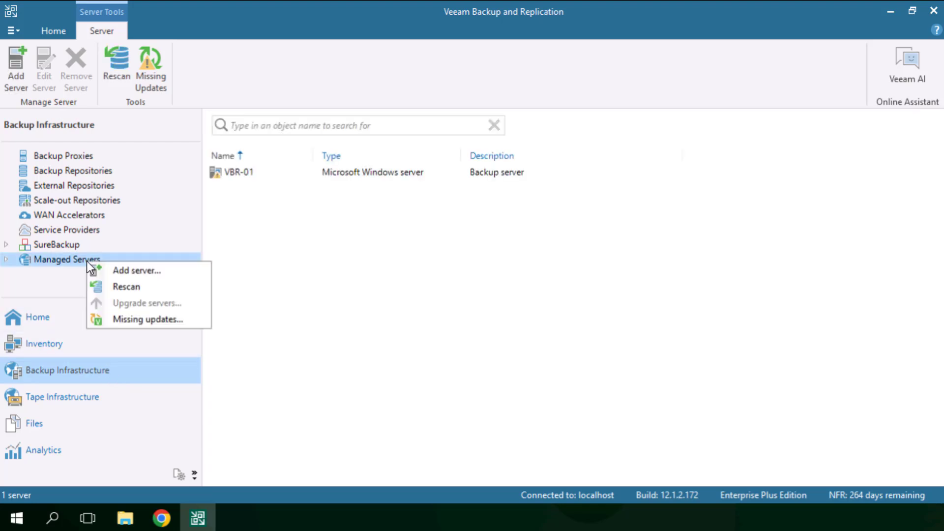
left_click(127, 272)
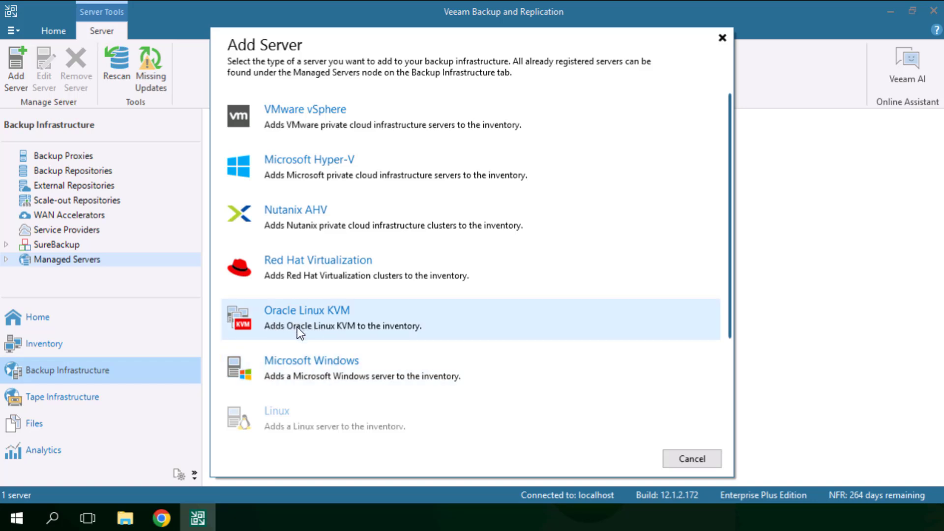
left_click(312, 319)
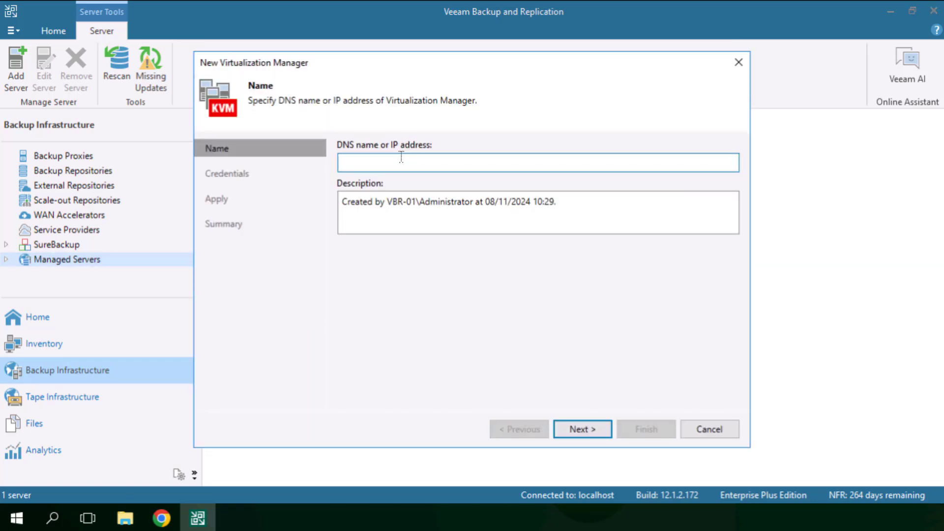
type("ovirt01.lab.local")
left_click(572, 431)
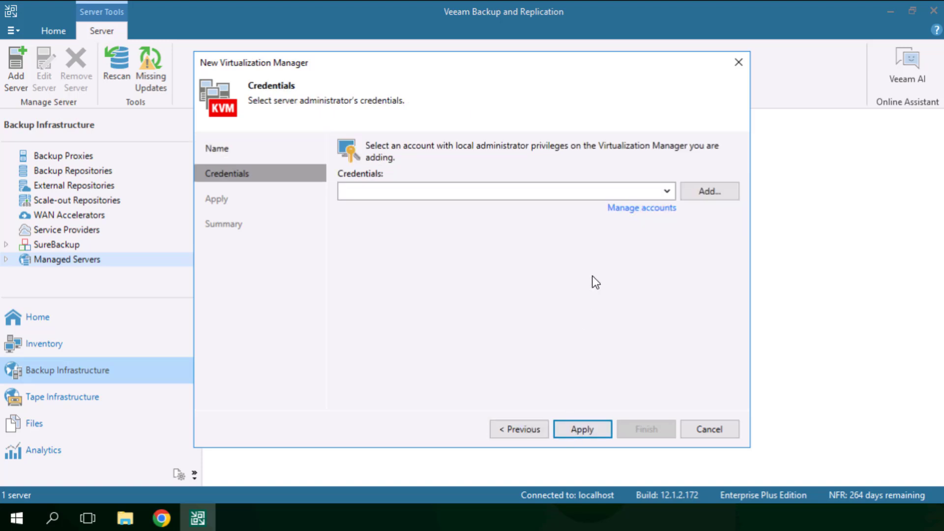
Step: Register the virtualization manager using the stored admin@ovirt@internalsso credentials and complete the wizard
left_click(668, 192)
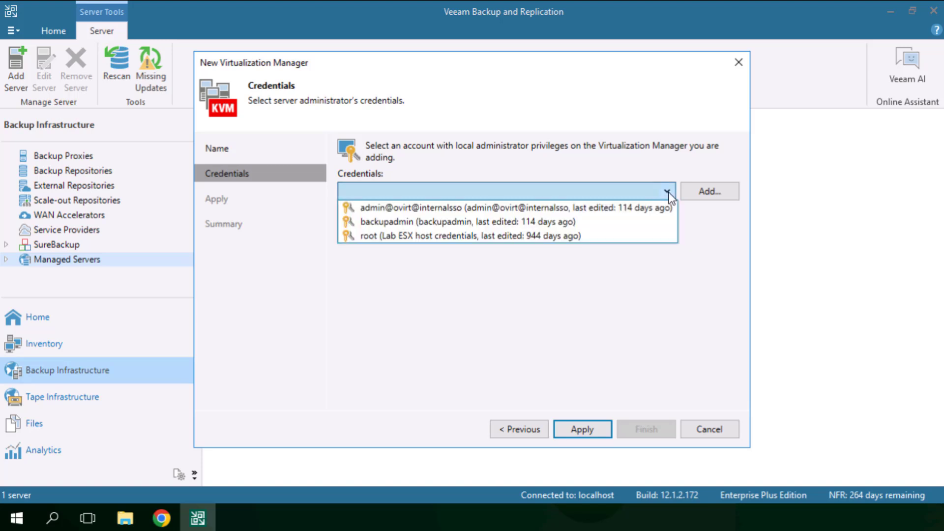
left_click(493, 207)
left_click(573, 431)
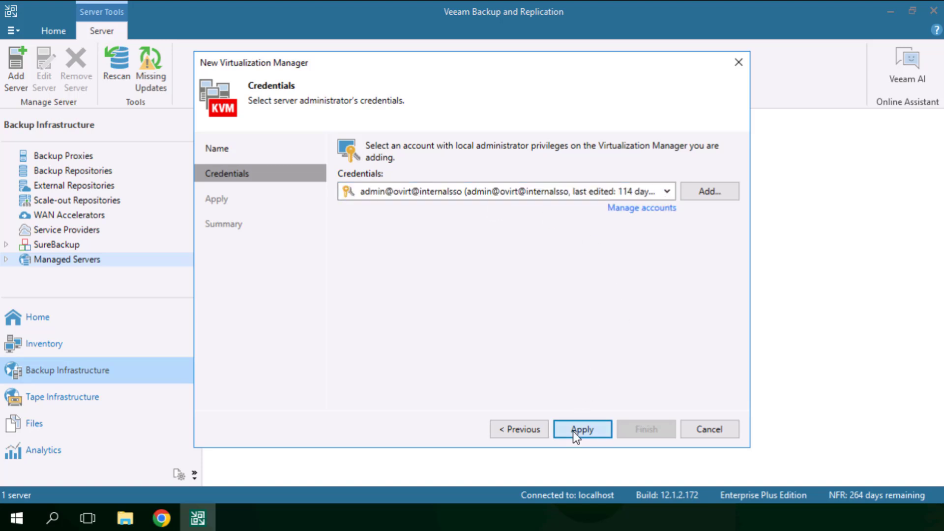
left_click(526, 286)
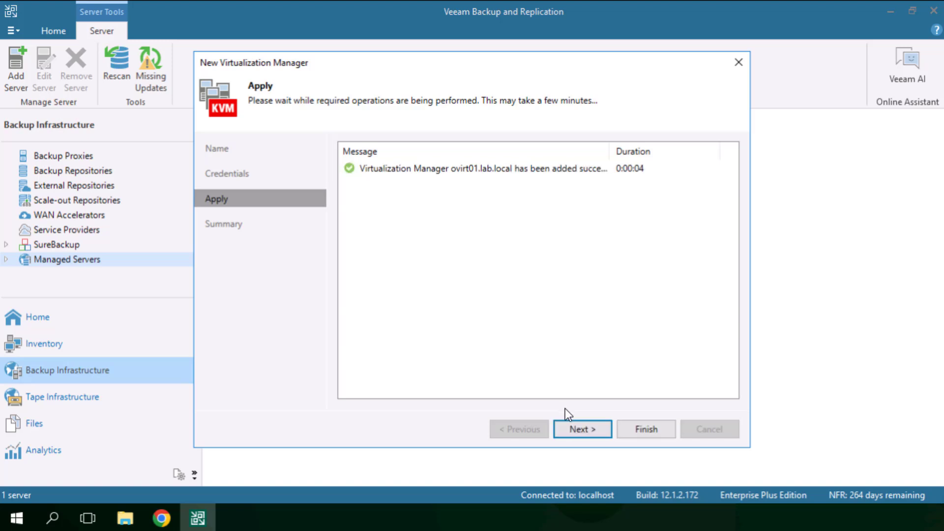
left_click(582, 427)
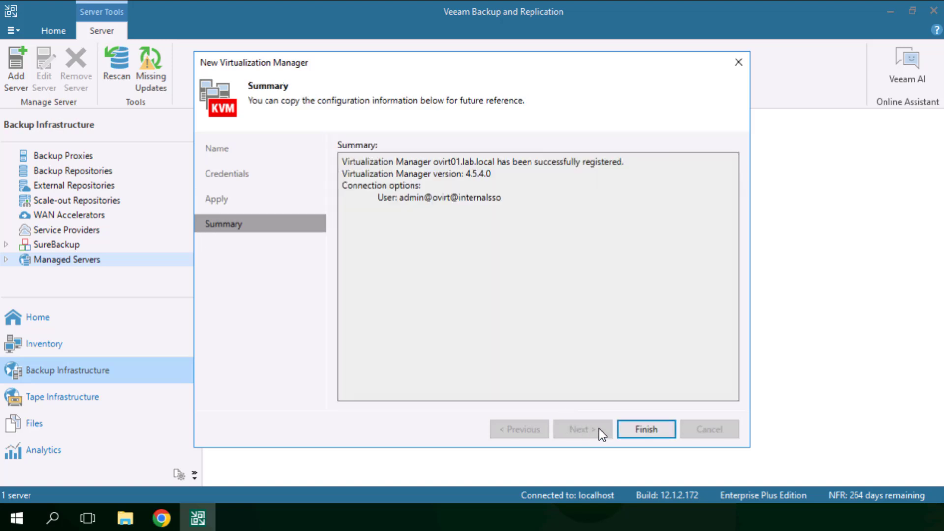
left_click(627, 429)
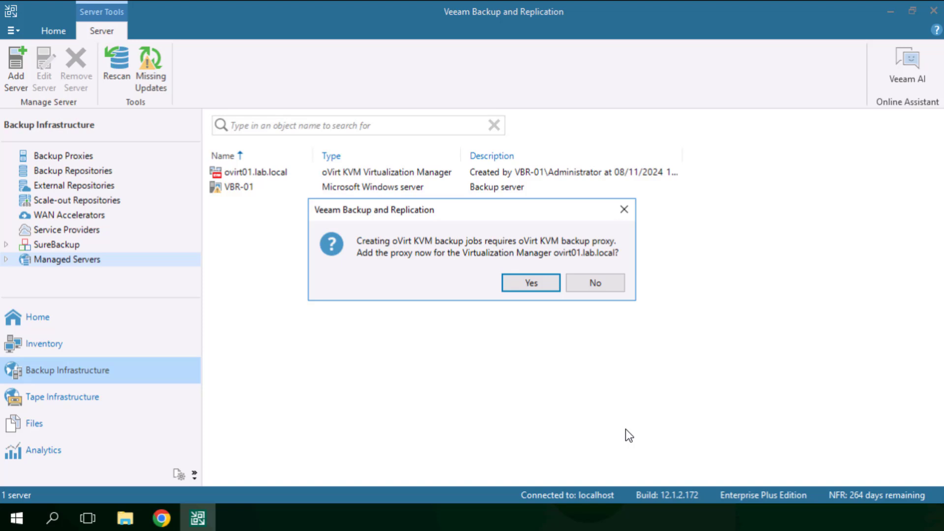
Step: Start deploying a new oVirt KVM backup proxy for ovirt01.lab.local and place it on Local-Cluster1
left_click(529, 284)
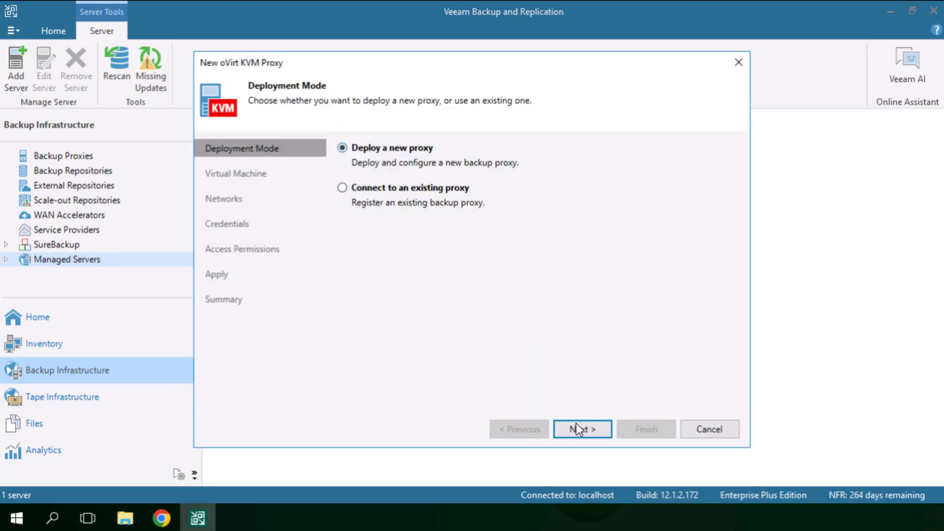
left_click(575, 429)
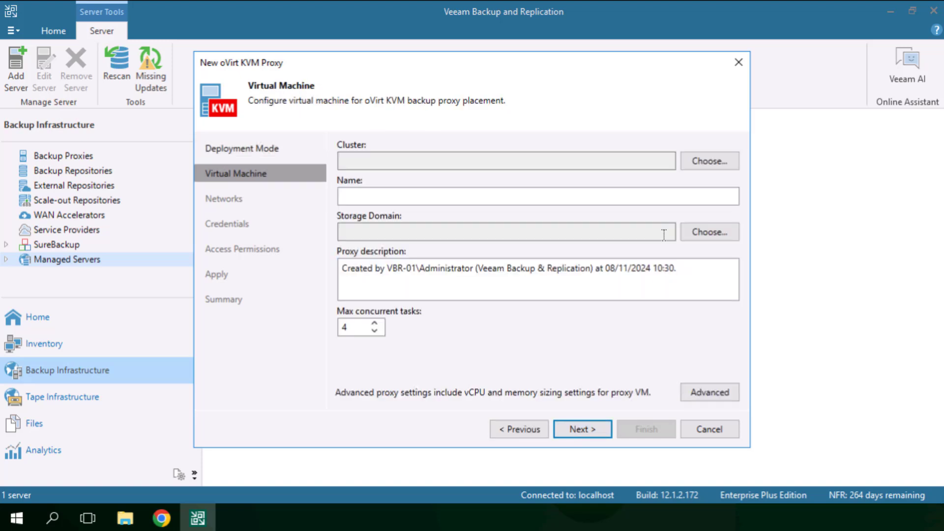
left_click(693, 161)
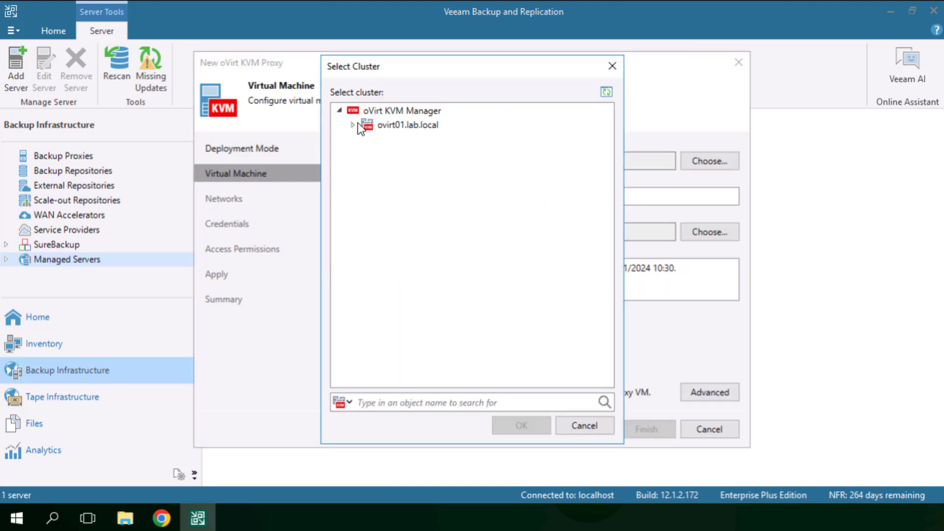
left_click(376, 140)
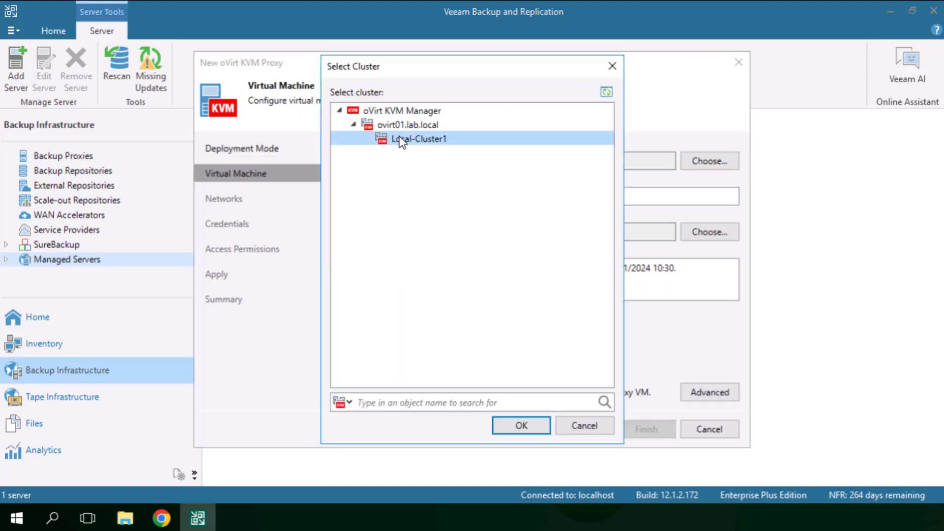
left_click(532, 429)
Step: Name the proxy virtual machine Veeam-proxy and choose Local-VM-Storage as its storage domain
left_click(453, 198)
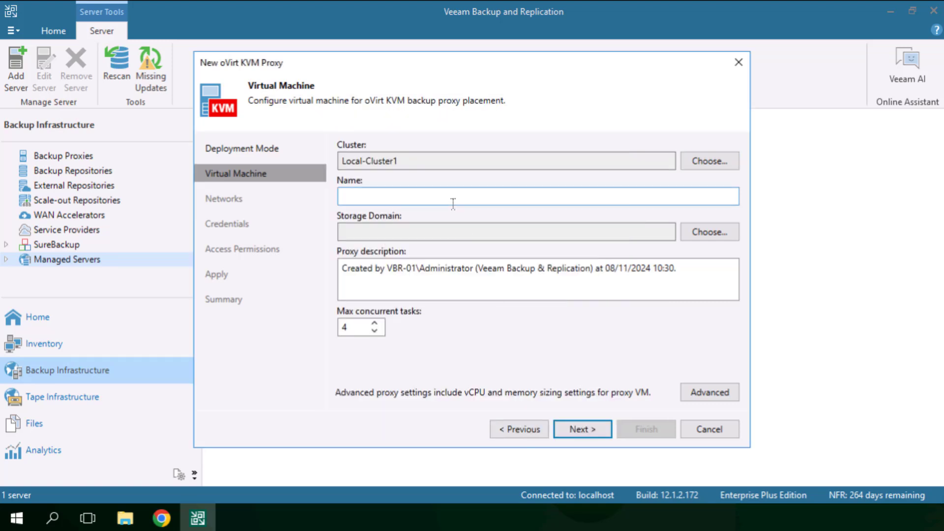
type("V")
key("BackSpace")
type("Veeam-proxy")
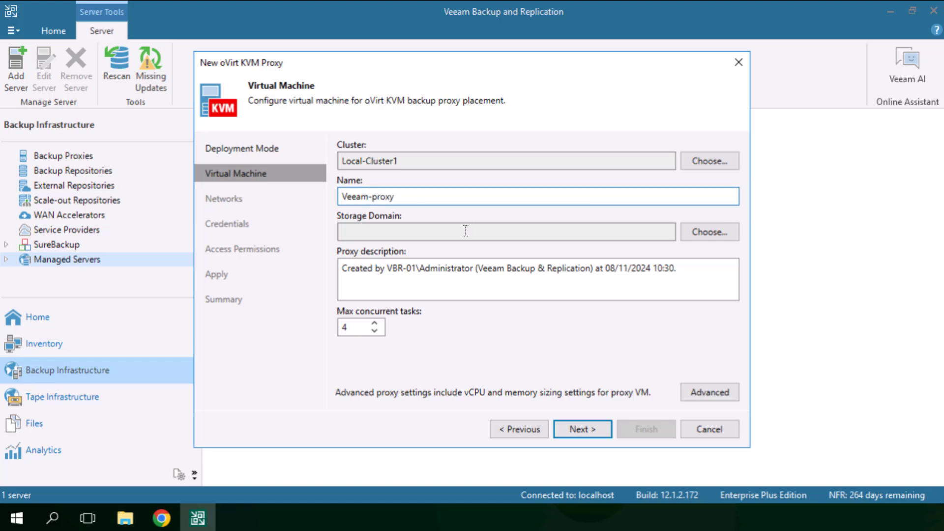
left_click(735, 233)
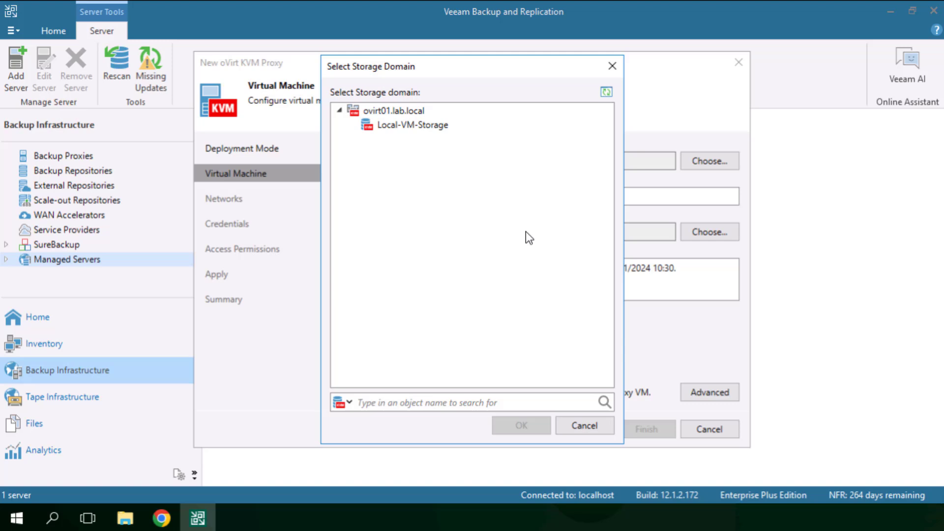
left_click(393, 128)
left_click(523, 428)
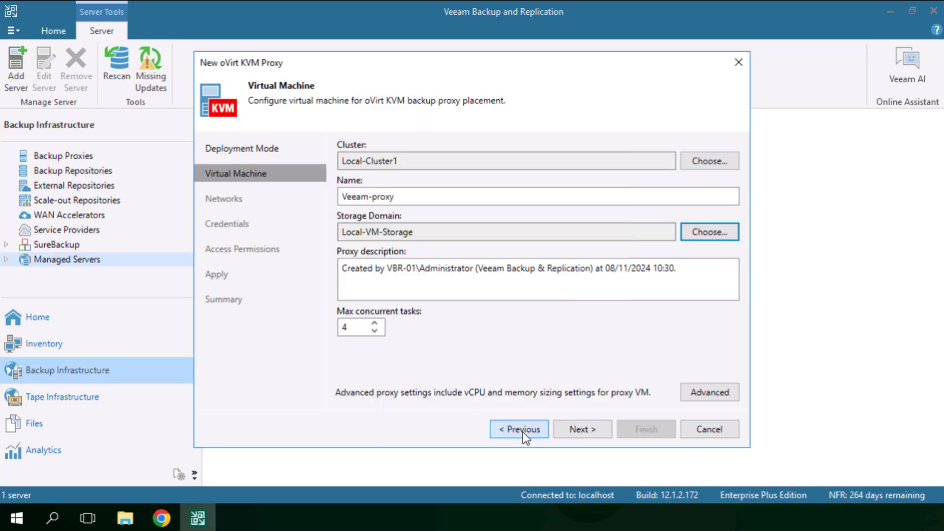
Step: Check the proxy's maximum concurrent tasks and its advanced vCPU, memory and free-resource warning settings
left_click(354, 328)
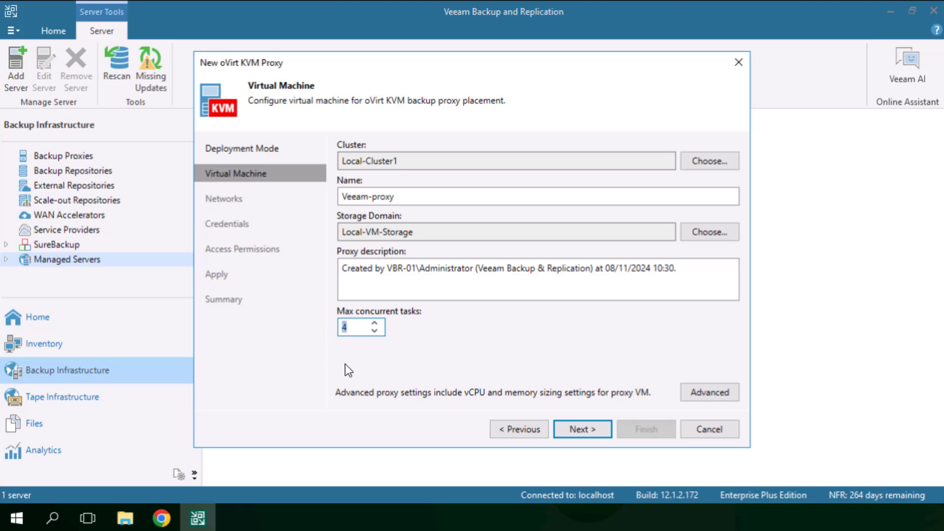
left_click(709, 392)
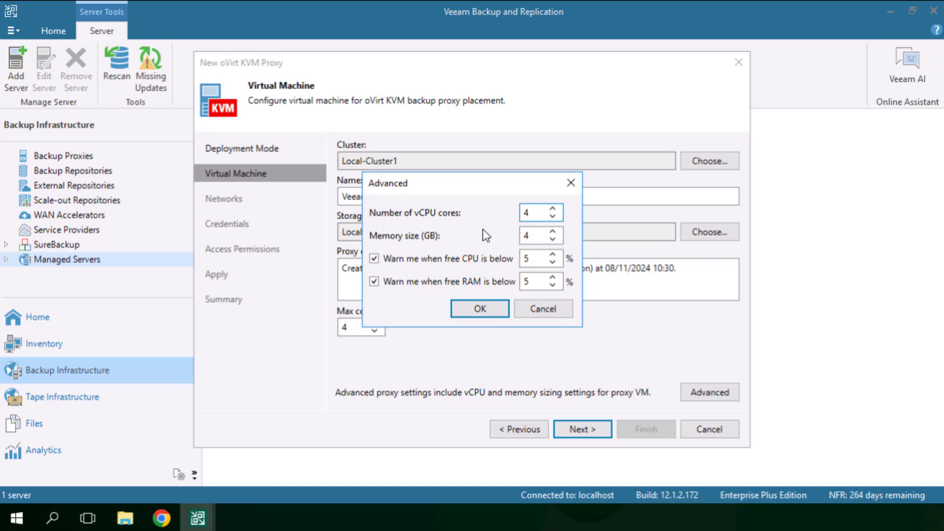
left_click(483, 310)
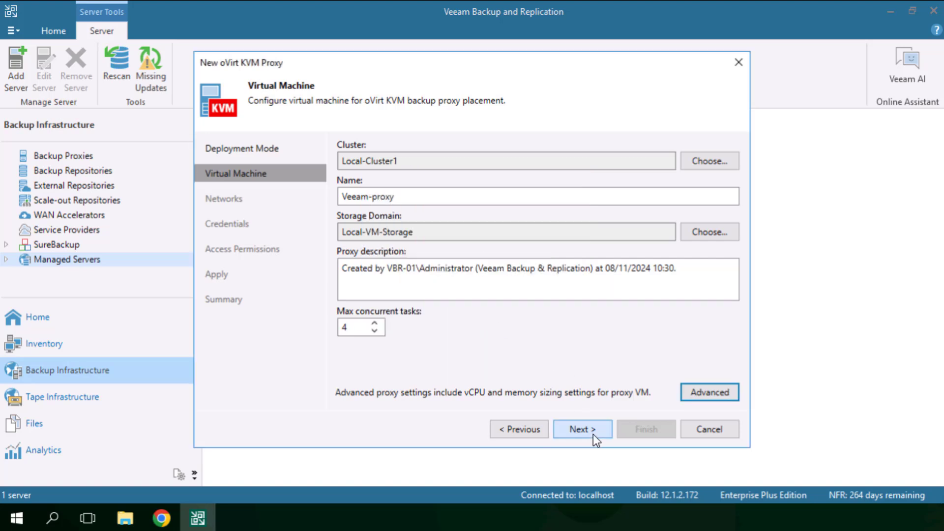
Step: Connect the backup proxy to the ovirtmgmt network, keeping automatic addressing and Obtain updates enabled
left_click(593, 435)
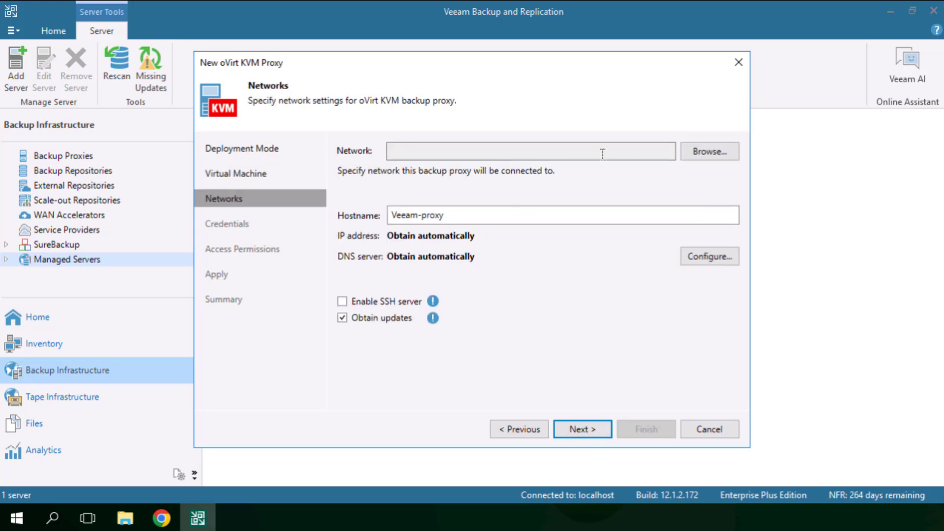
left_click(702, 154)
left_click(383, 127)
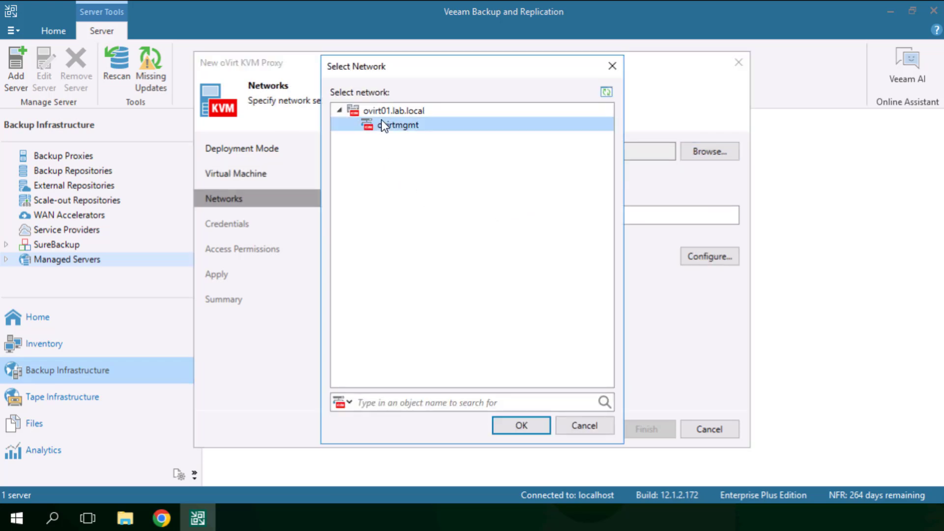
left_click(520, 430)
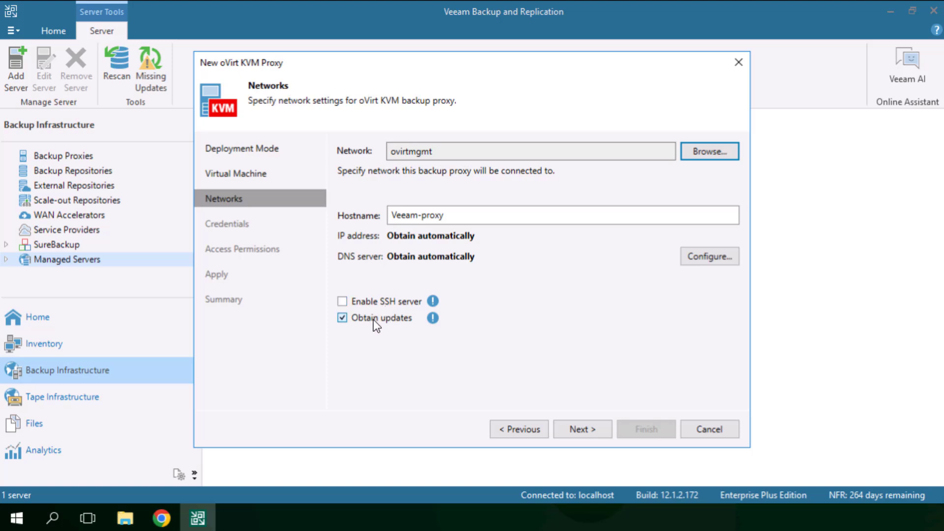
left_click(593, 424)
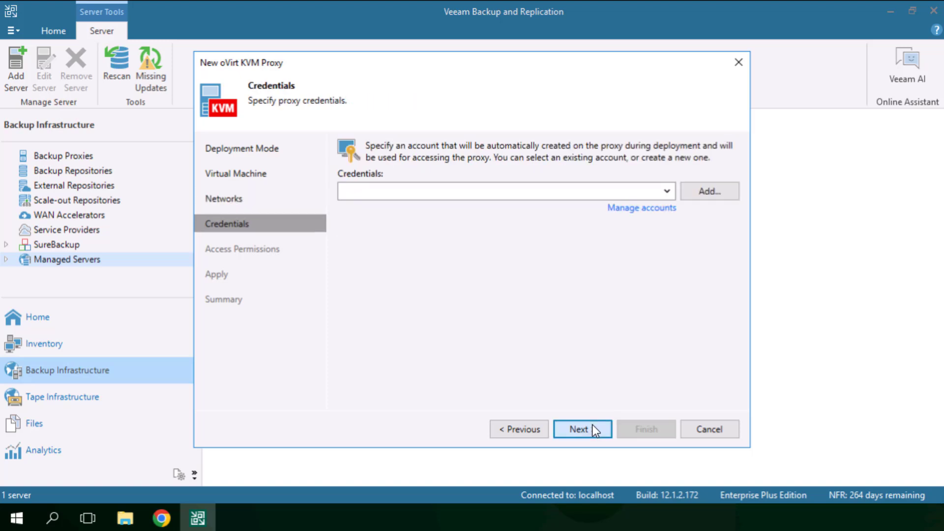
Step: Select the backupadmin account as the proxy's access credentials
left_click(663, 190)
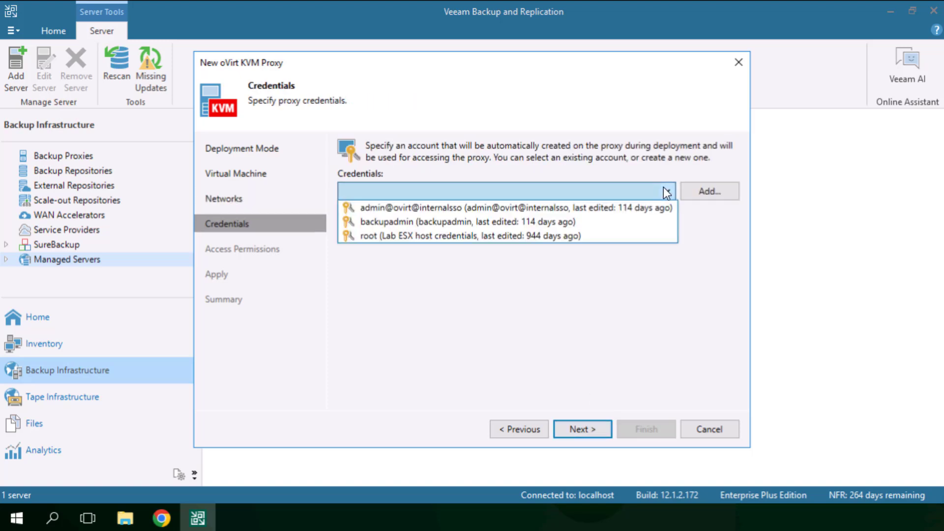
left_click(517, 220)
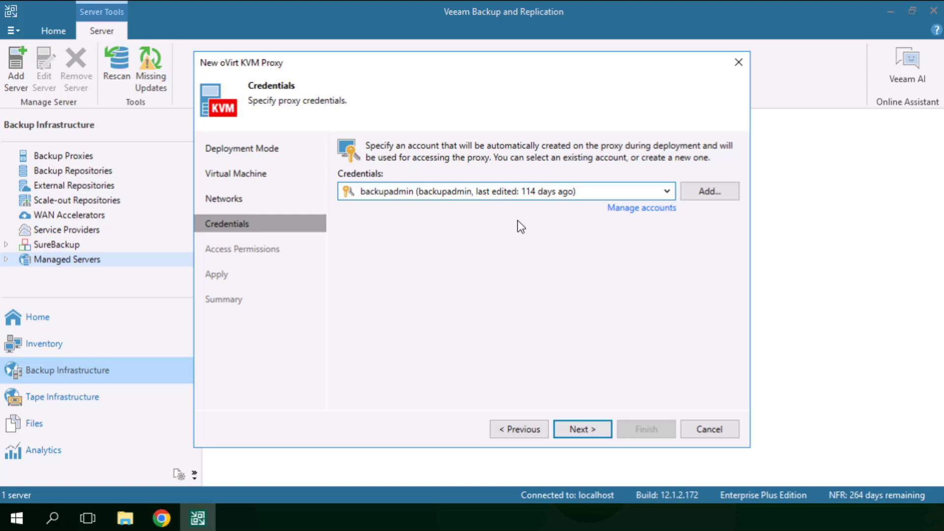
left_click(582, 422)
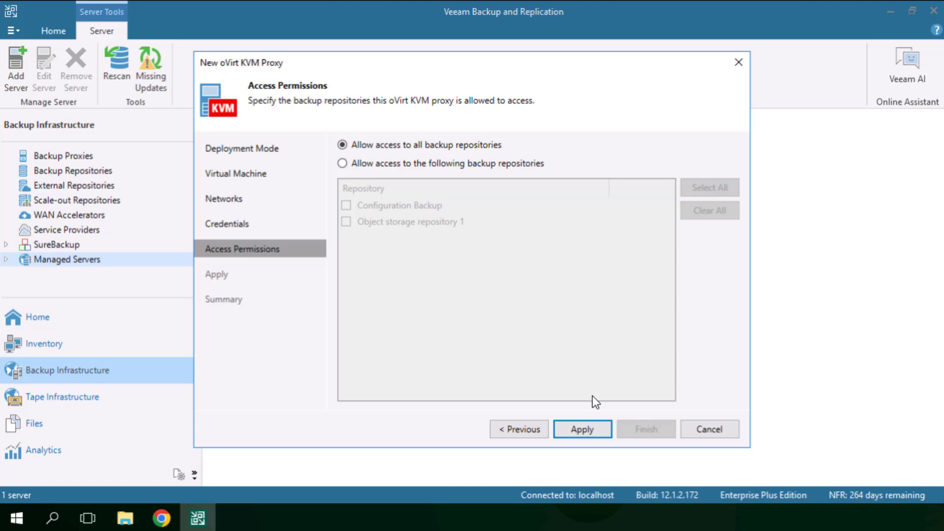
Step: Deploy the proxy with access allowed to all backup repositories and complete the wizard
left_click(581, 429)
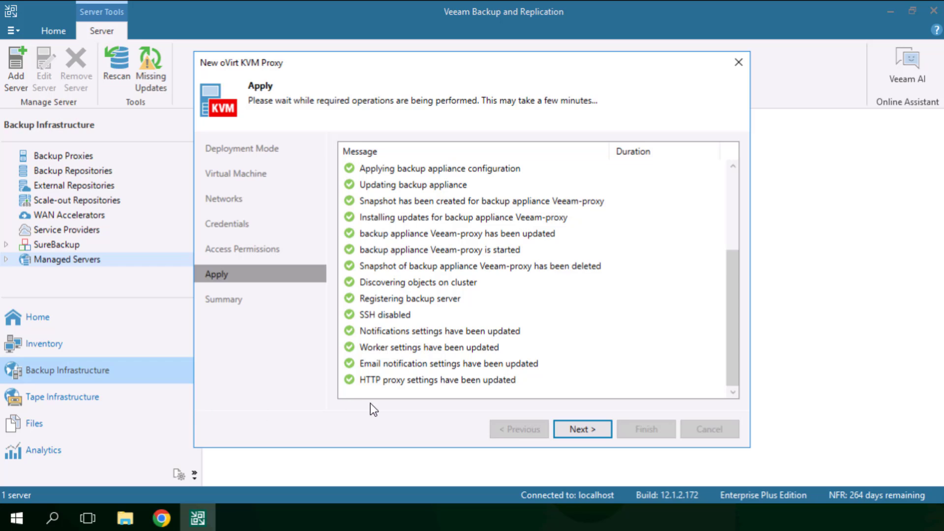
left_click(605, 431)
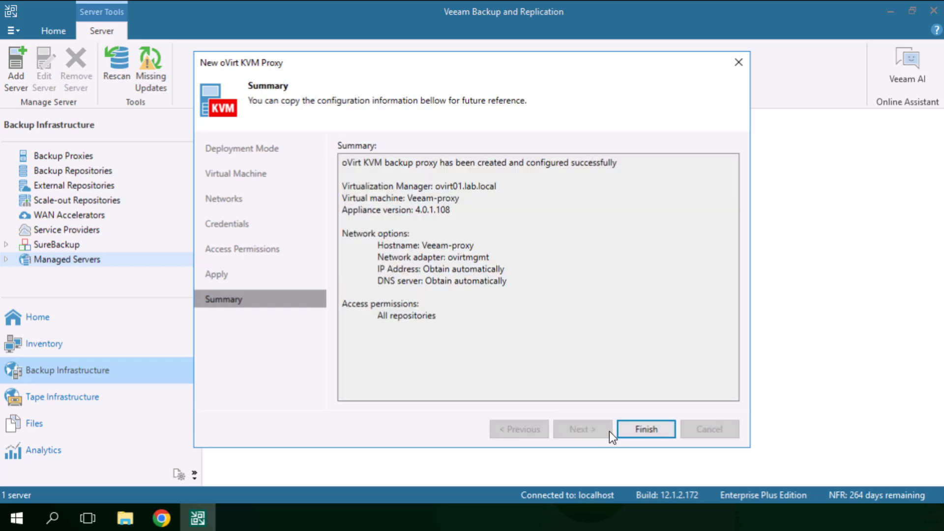
left_click(625, 431)
Step: Open the backup proxies list and show the actions available for Veeam-proxy
left_click(44, 156)
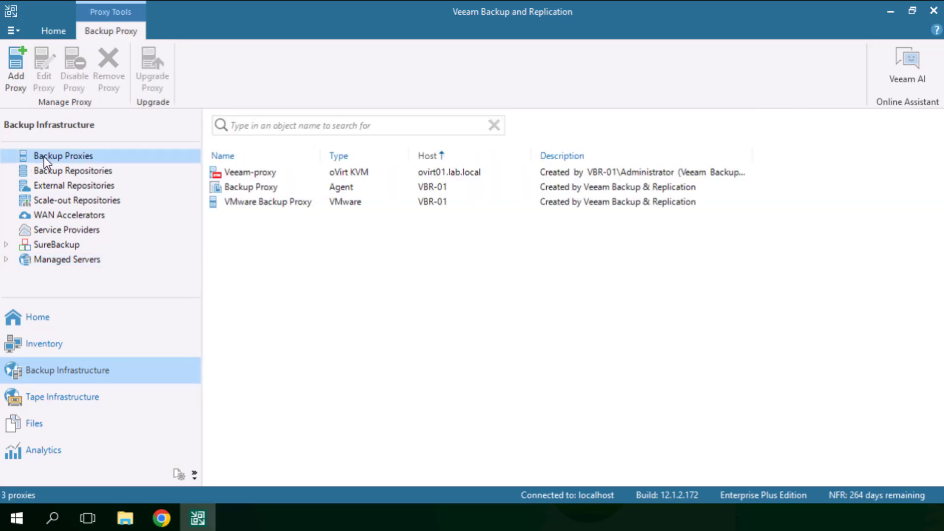
right_click(245, 174)
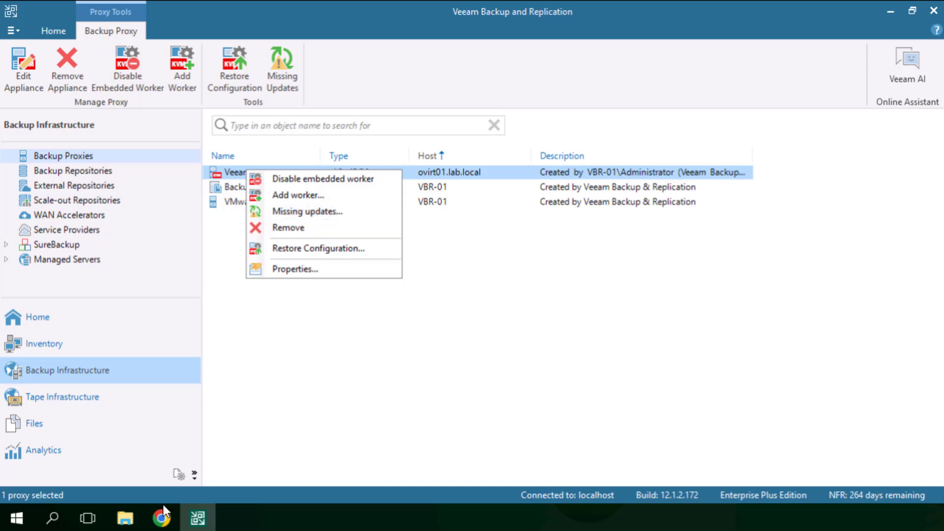
Step: Switch to Chrome to check the running virtual machines in Oracle Linux Virtualization Manager, and return to Veeam Backup and Replication
left_click(162, 522)
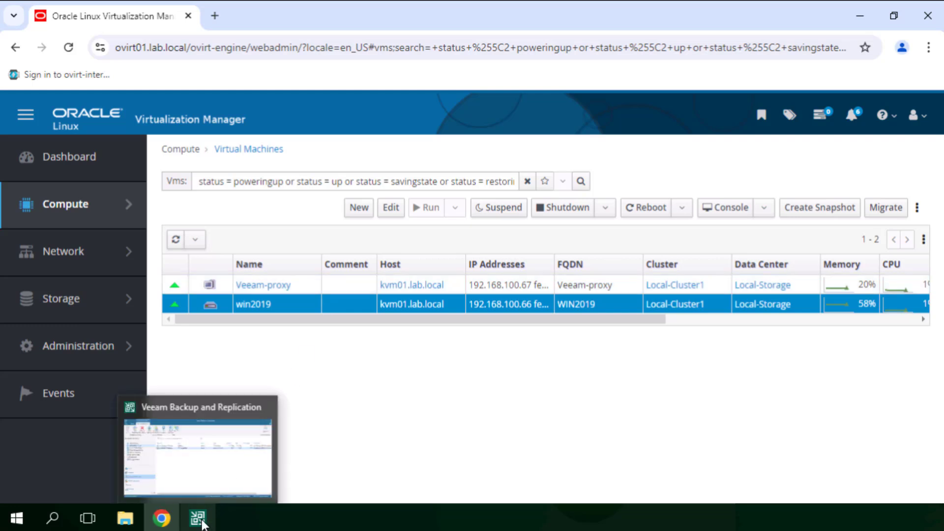
left_click(199, 518)
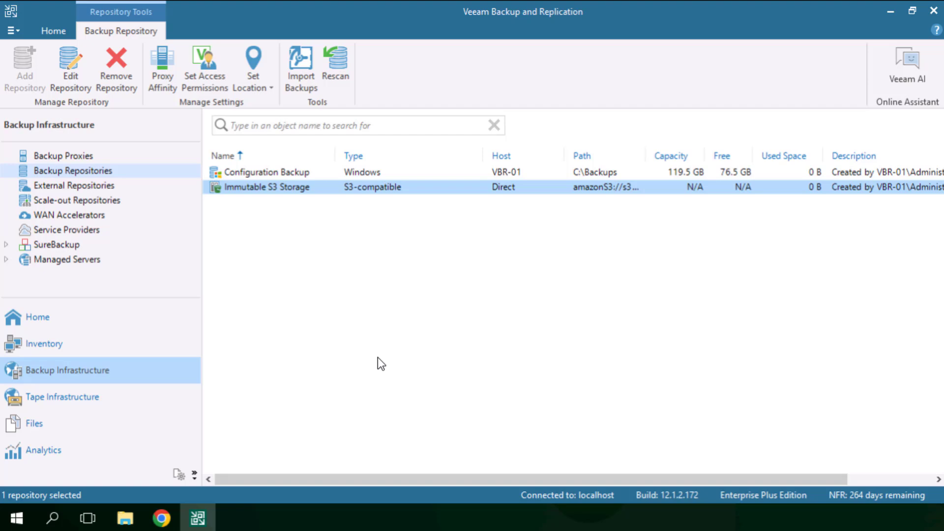
Step: Examine the object storage types offered for a new backup repository, and close the wizard without adding one
right_click(366, 278)
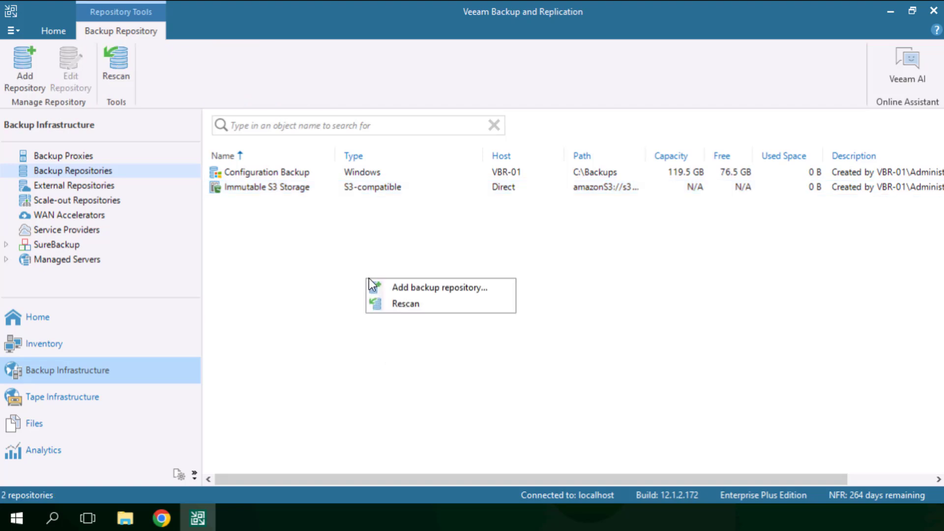
left_click(392, 289)
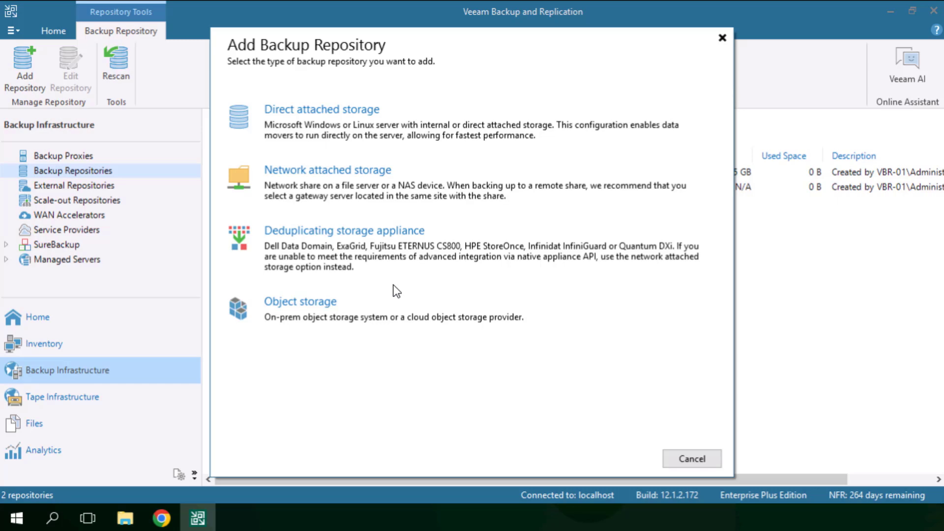
left_click(369, 297)
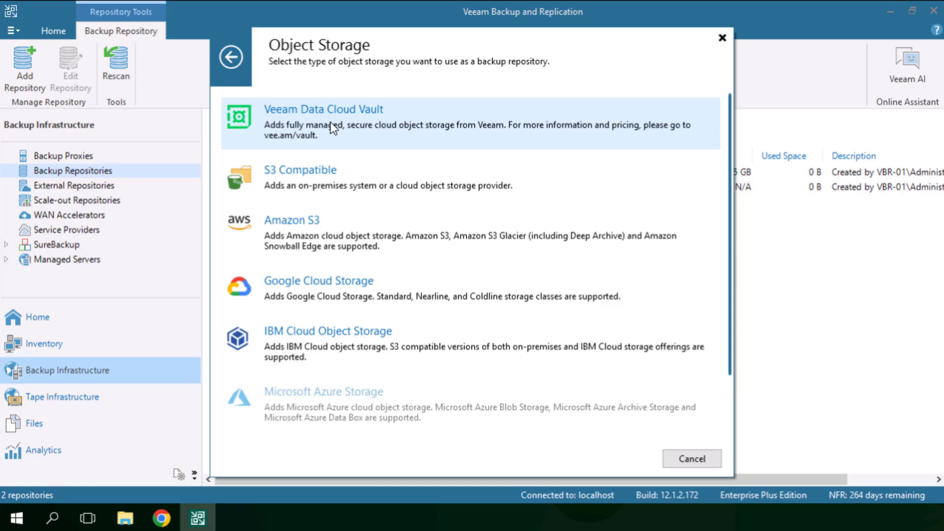
left_click(723, 39)
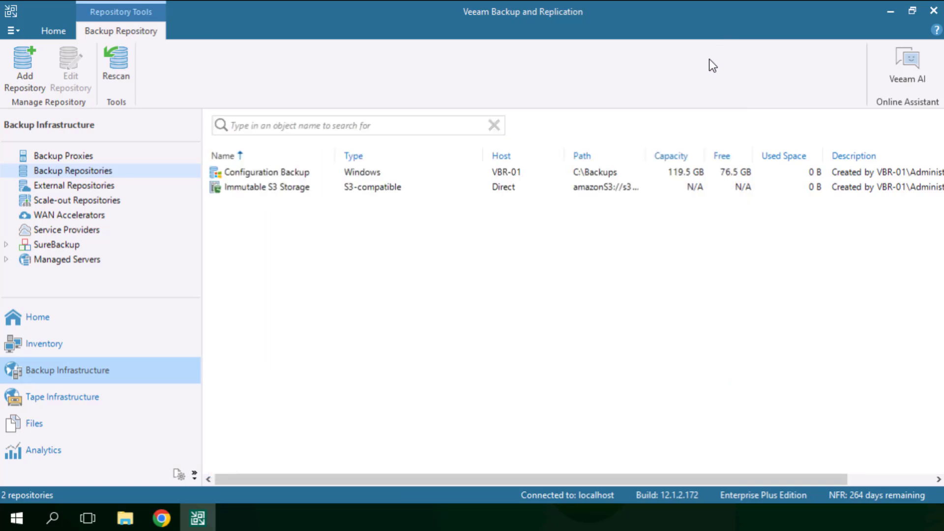
Step: Start a new oVirt KVM backup job from the Home view's Jobs, keeping the name Backup Job 1
left_click(115, 323)
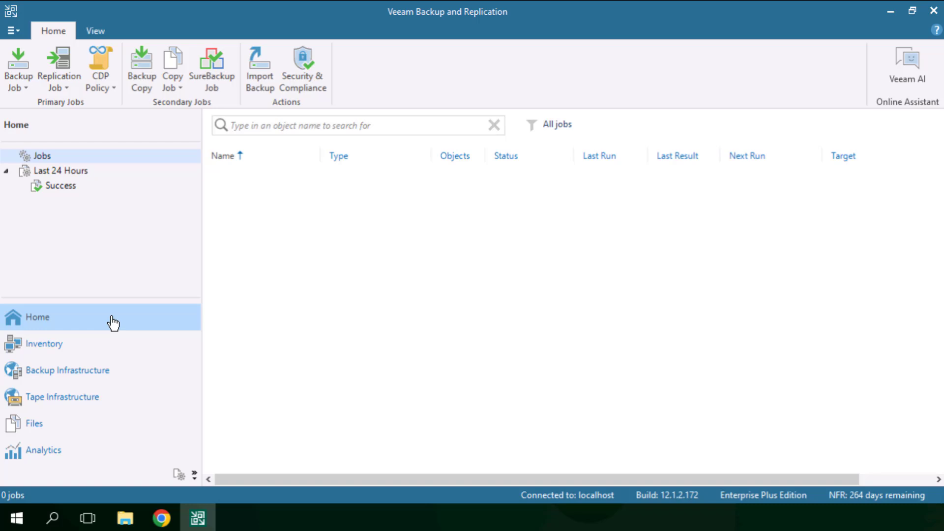
right_click(82, 154)
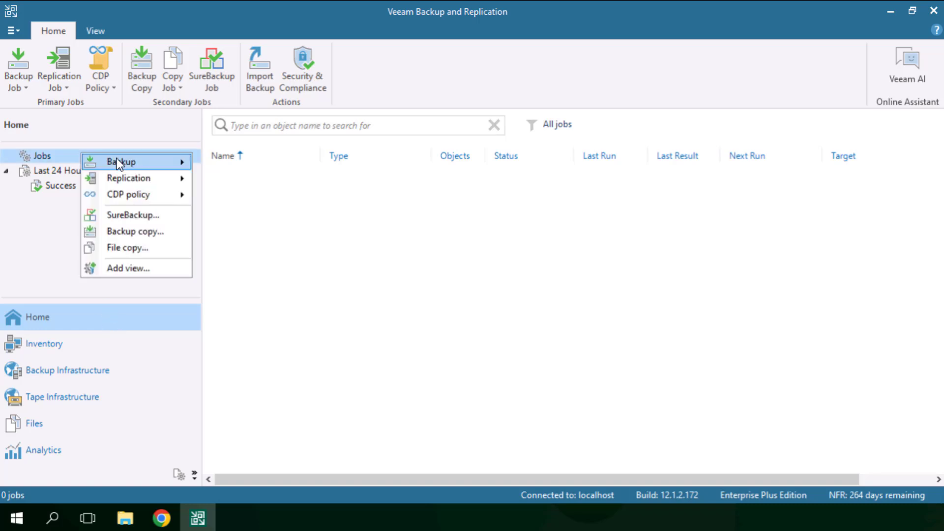
mouse_move(119, 162)
left_click(242, 166)
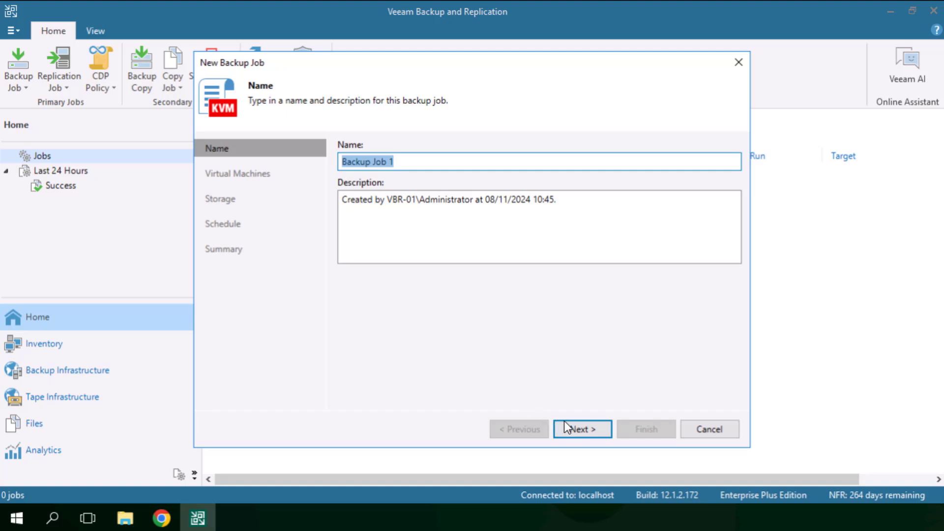
left_click(568, 425)
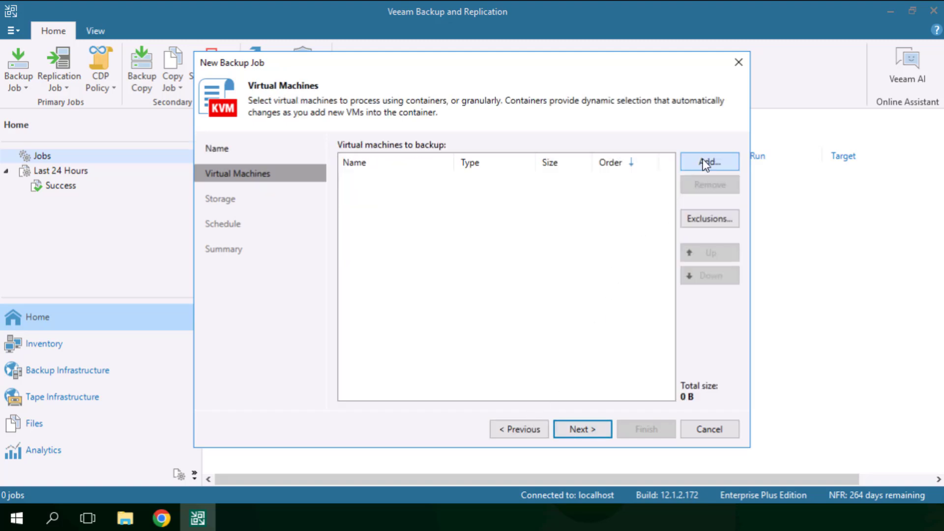
Step: Add the win2019 virtual machine from ovirt01.lab.local to the backup job and continue to the storage settings
left_click(705, 161)
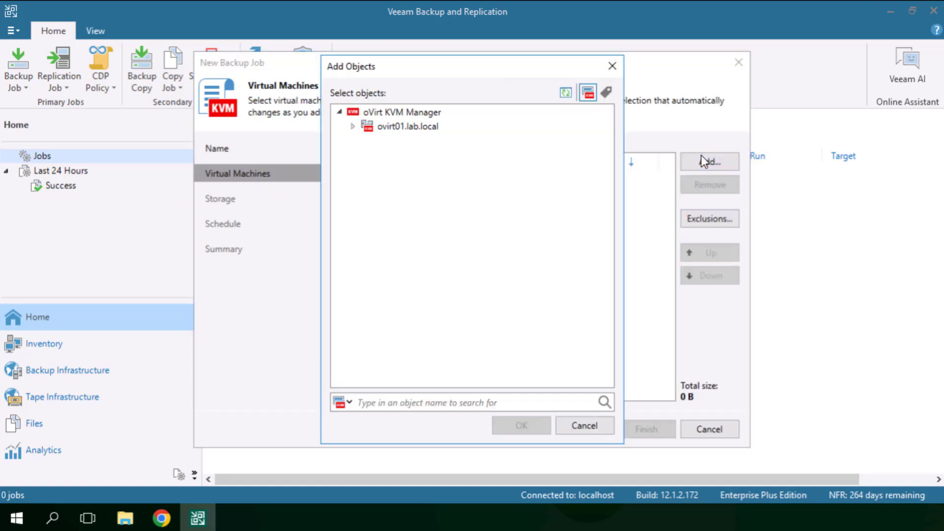
left_click(350, 126)
left_click(354, 127)
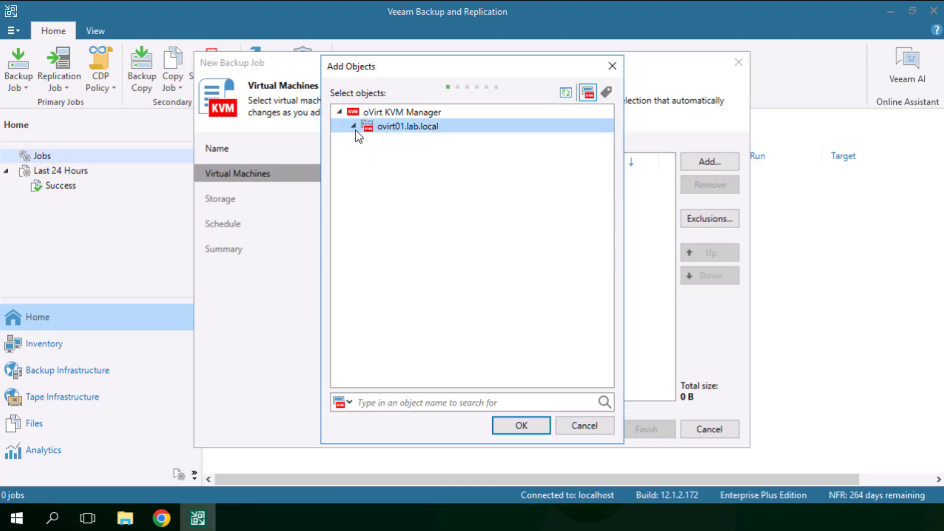
left_click(399, 154)
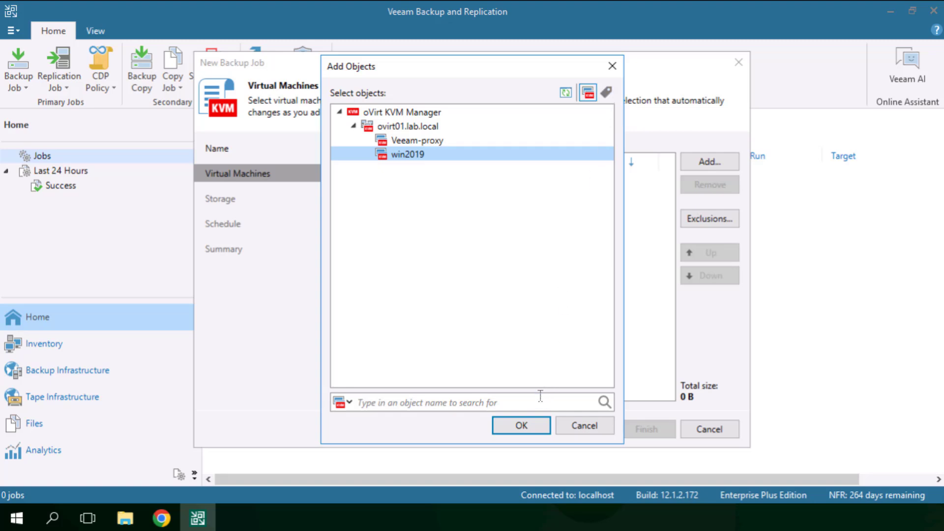
left_click(520, 424)
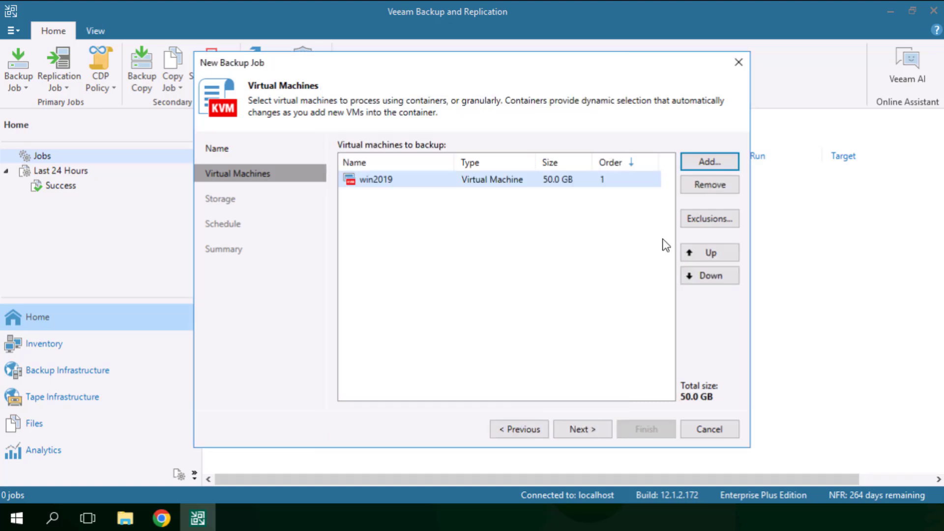
left_click(584, 434)
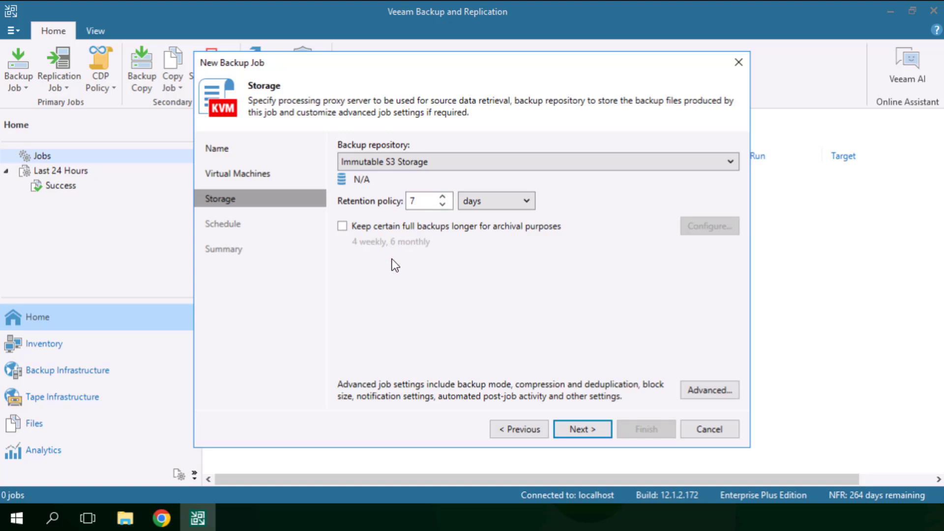
Step: Keep Immutable S3 Storage with 7 days of retention, and enable longer archival of full backups with 4 weekly and 6 monthly
left_click(343, 227)
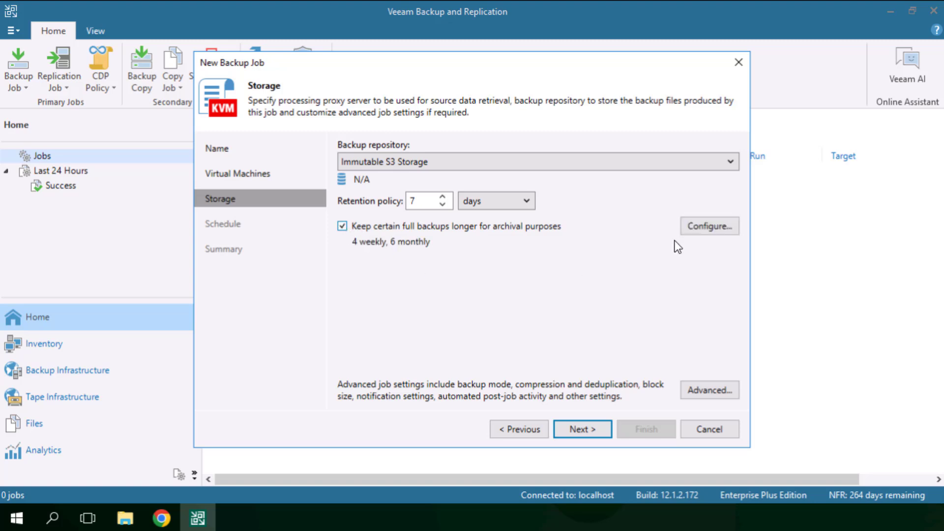
left_click(706, 228)
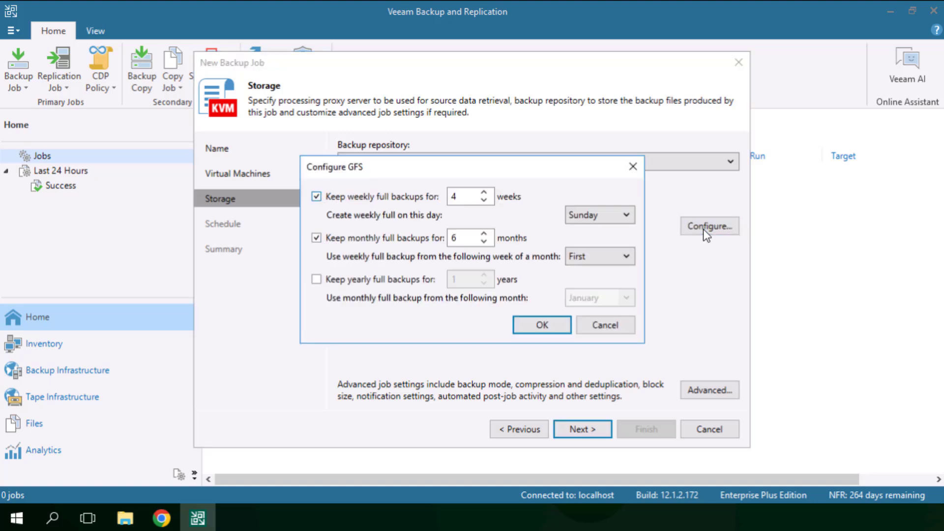
left_click(602, 336)
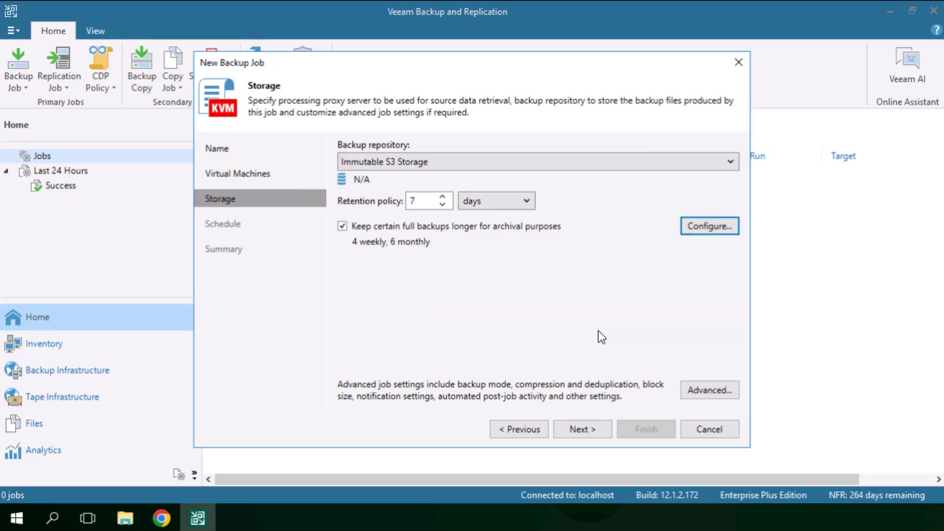
left_click(572, 428)
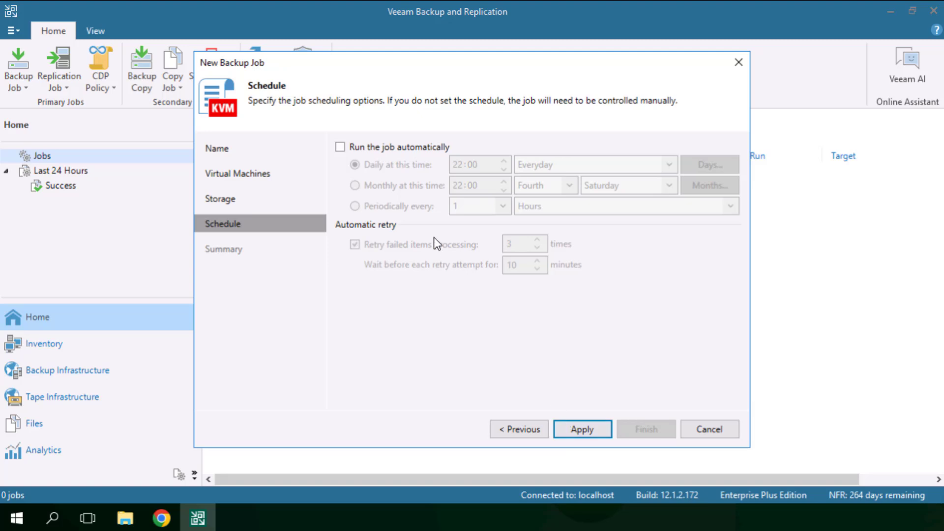
Step: Schedule the job to run automatically every day at 22:00, and finish it with an immediate run enabled
left_click(340, 148)
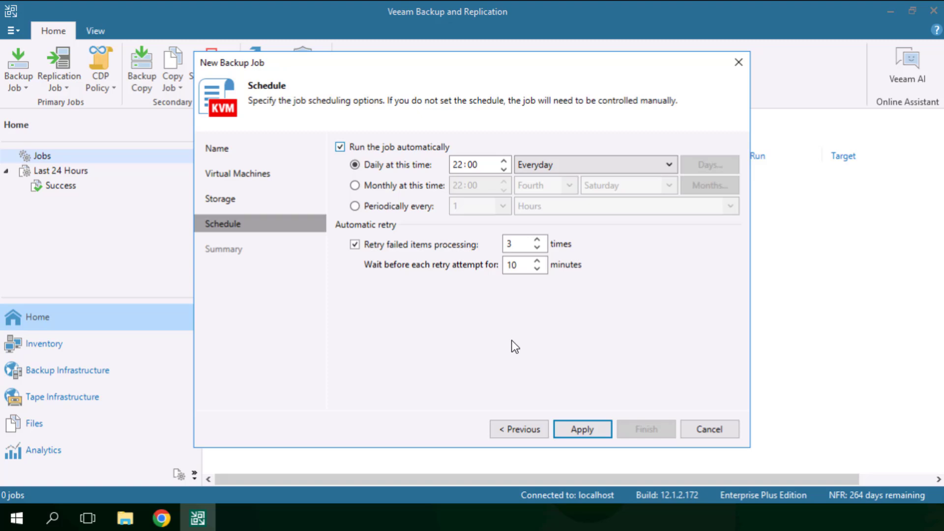
left_click(576, 430)
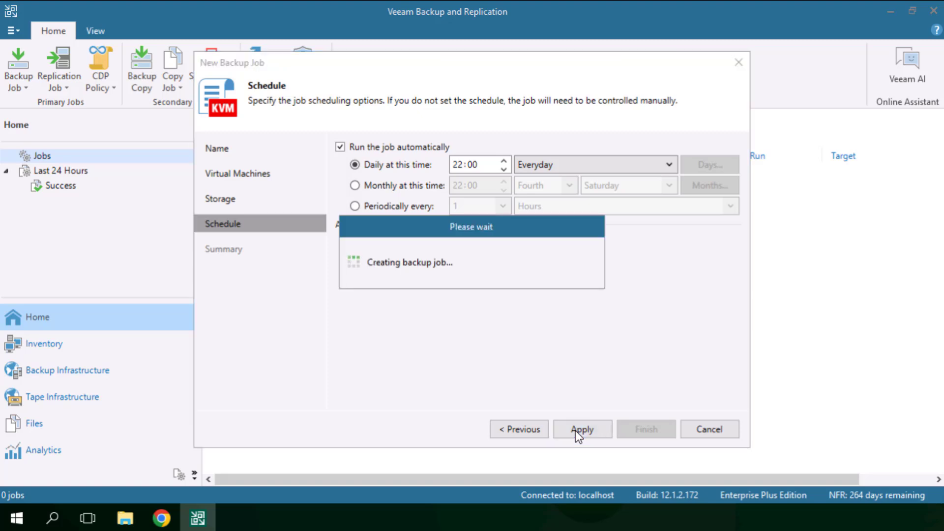
left_click(381, 397)
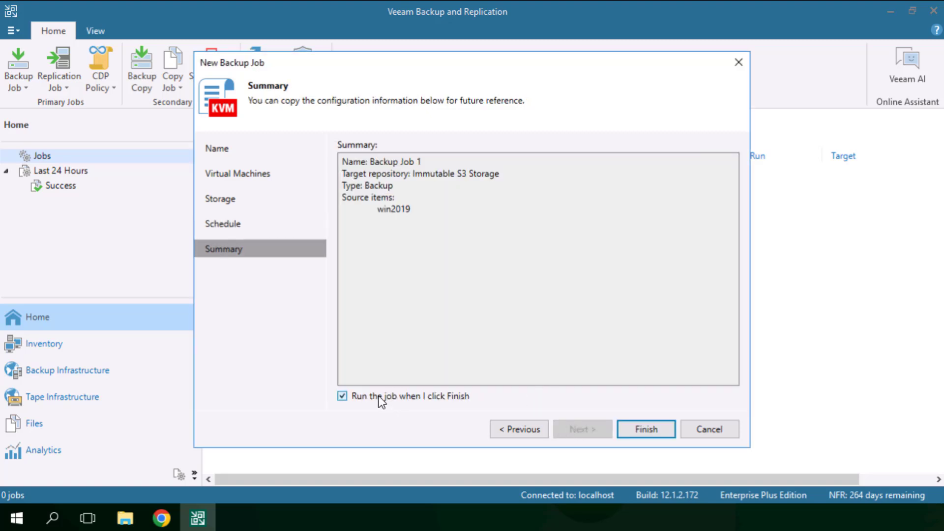
left_click(655, 428)
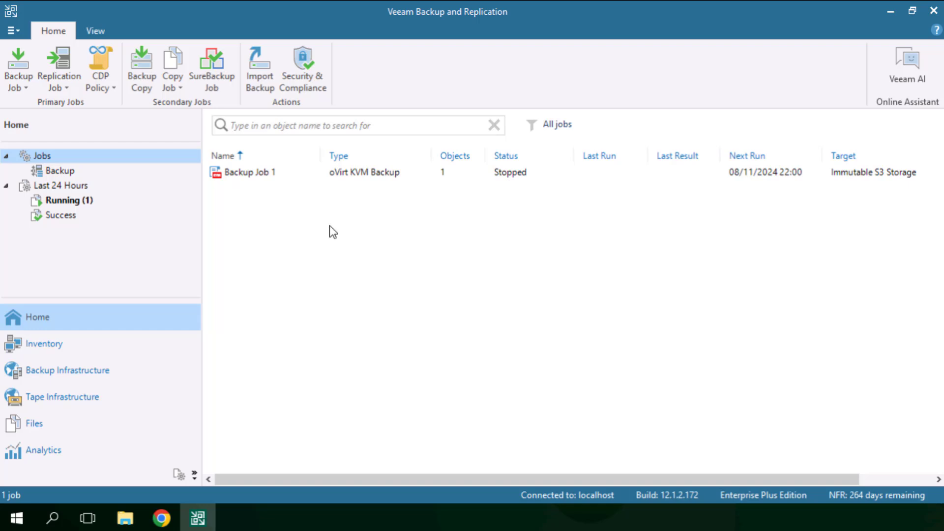
Step: Review Backup Job 1's progress and statistics for the win2019 backup, and close the details
double_click(269, 174)
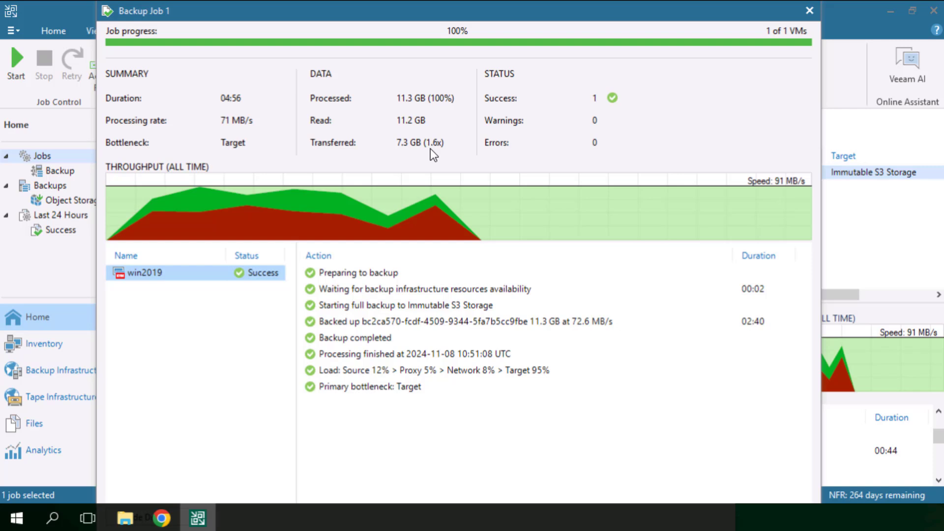
left_click(811, 12)
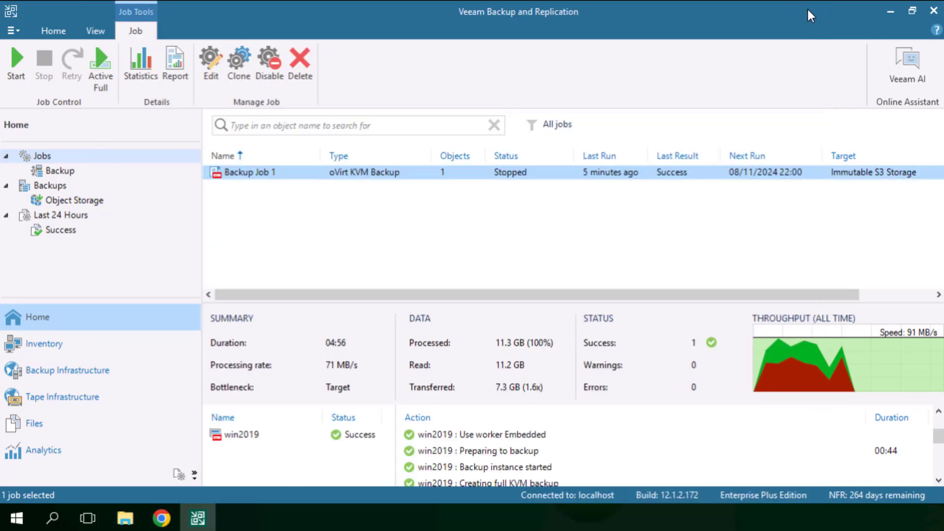
Step: Open the object storage backups and show the guest file restore options for the win2019 backup
left_click(56, 203)
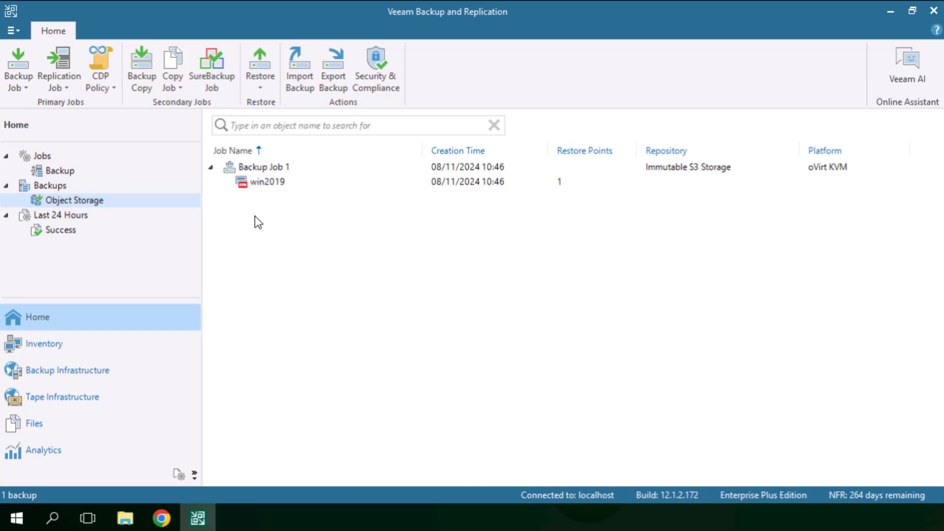
right_click(265, 183)
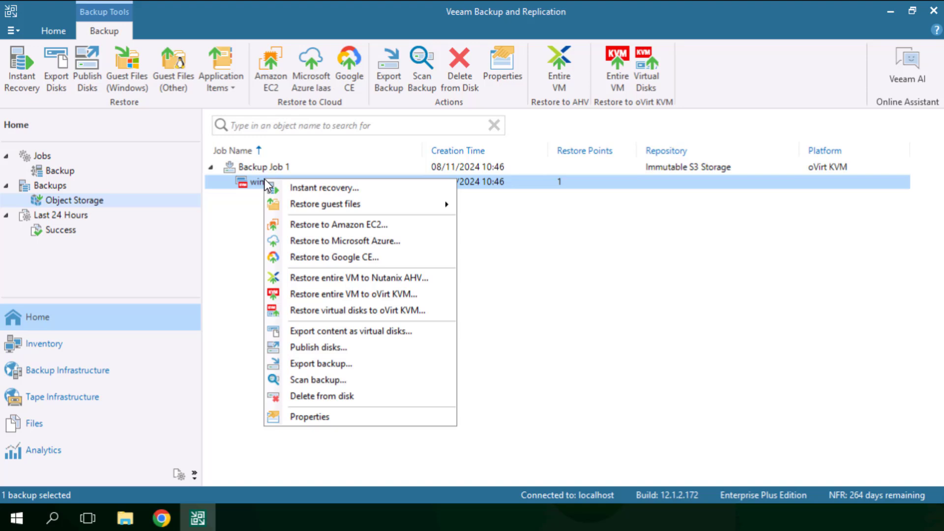
mouse_move(312, 206)
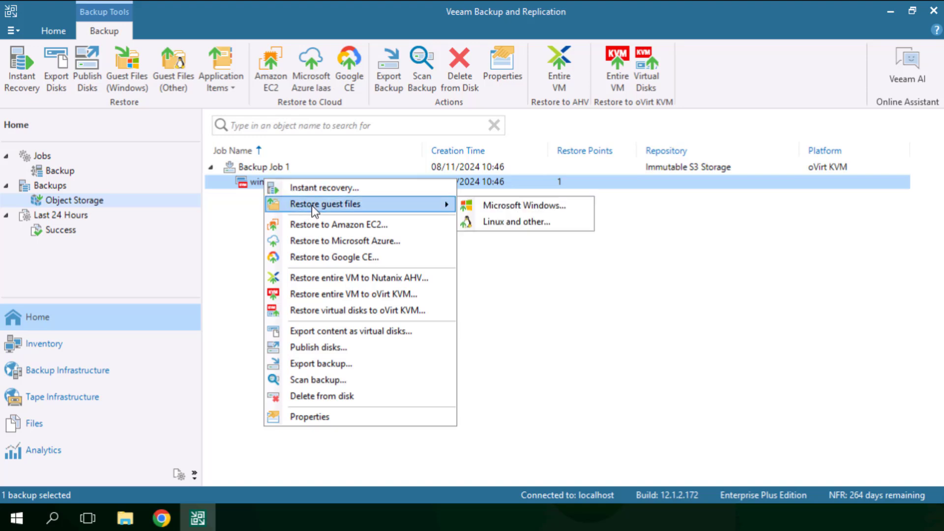